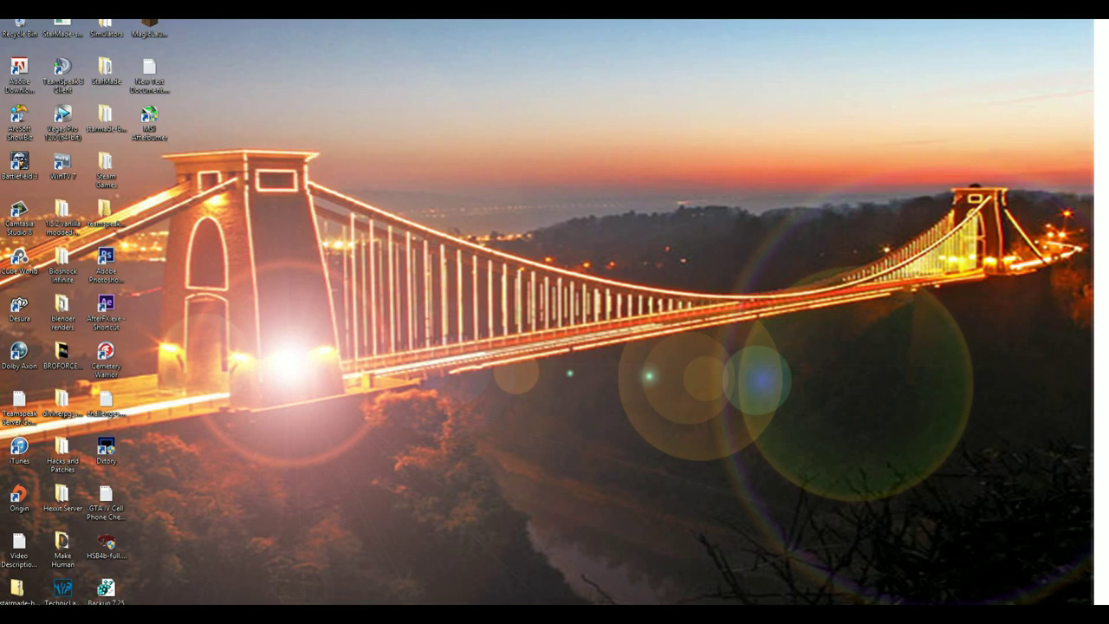
Search the Start screen for ncpa.cpl and open the Network Connections window
key("super")
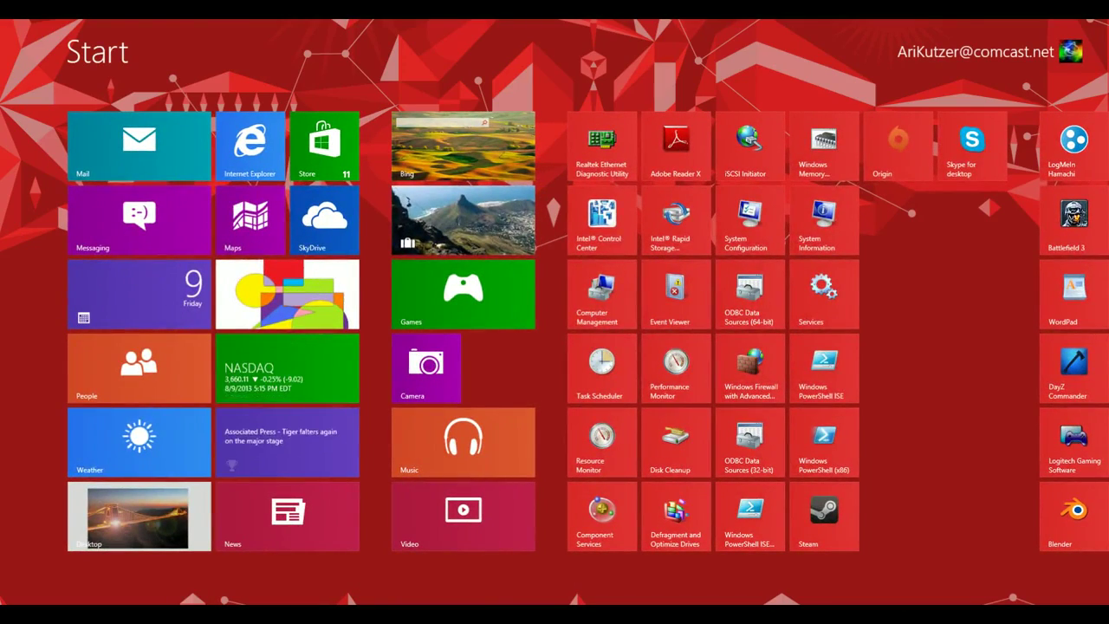
type("n")
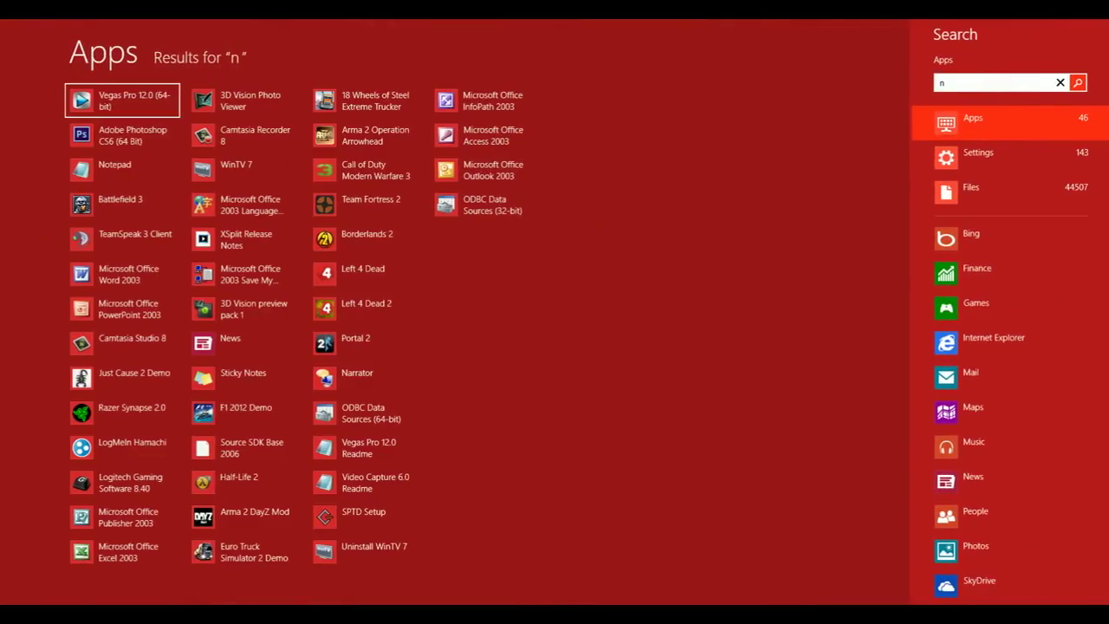
type("p")
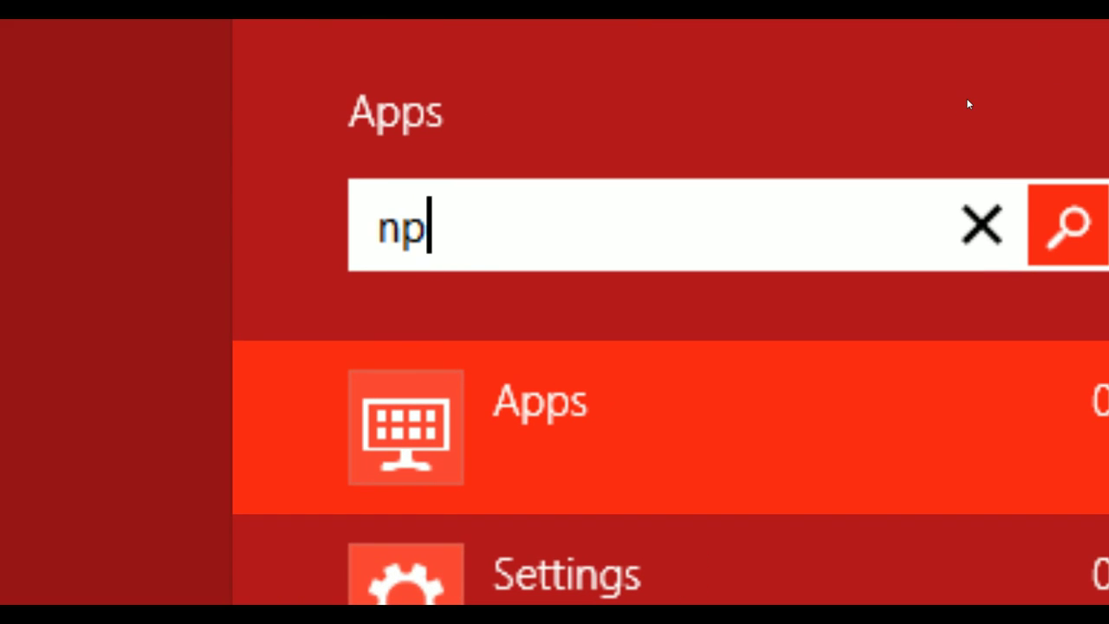
key("BackSpace")
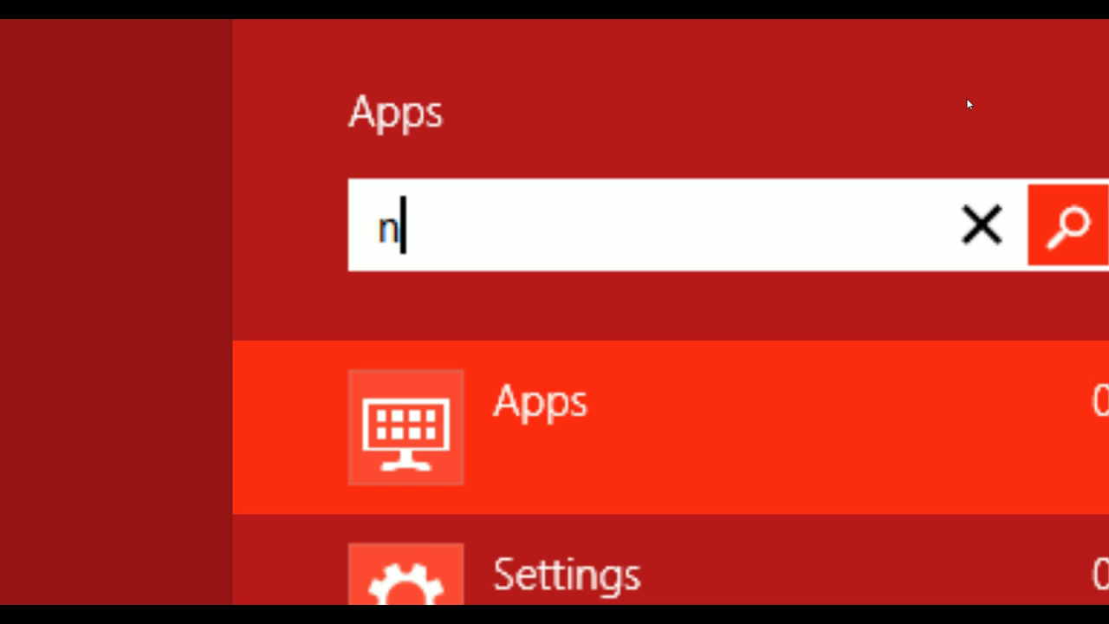
type("cp")
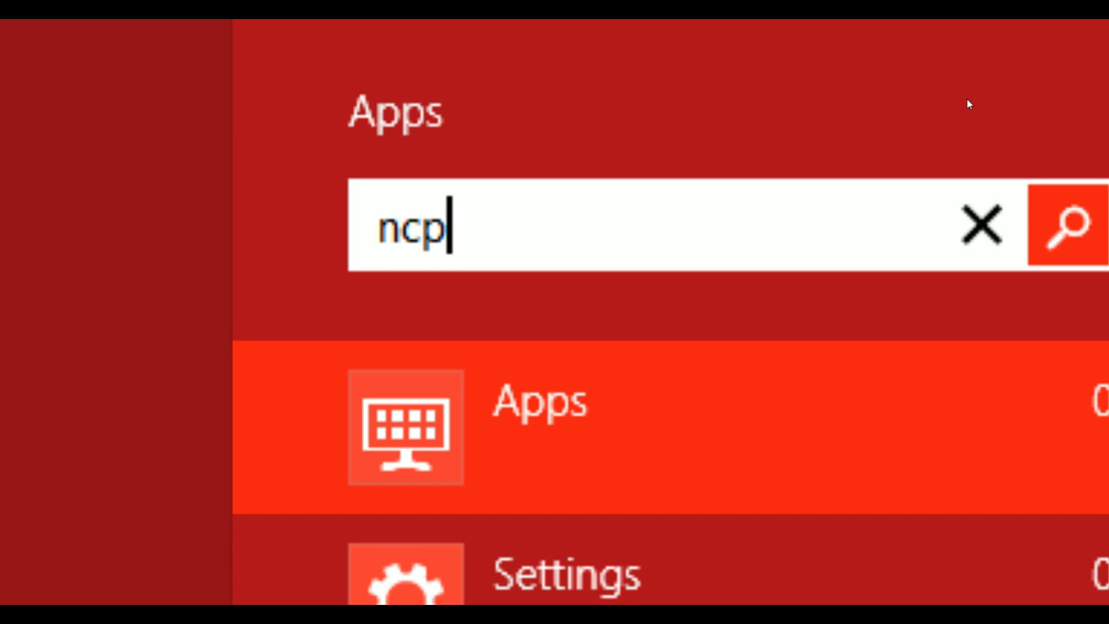
type("a.")
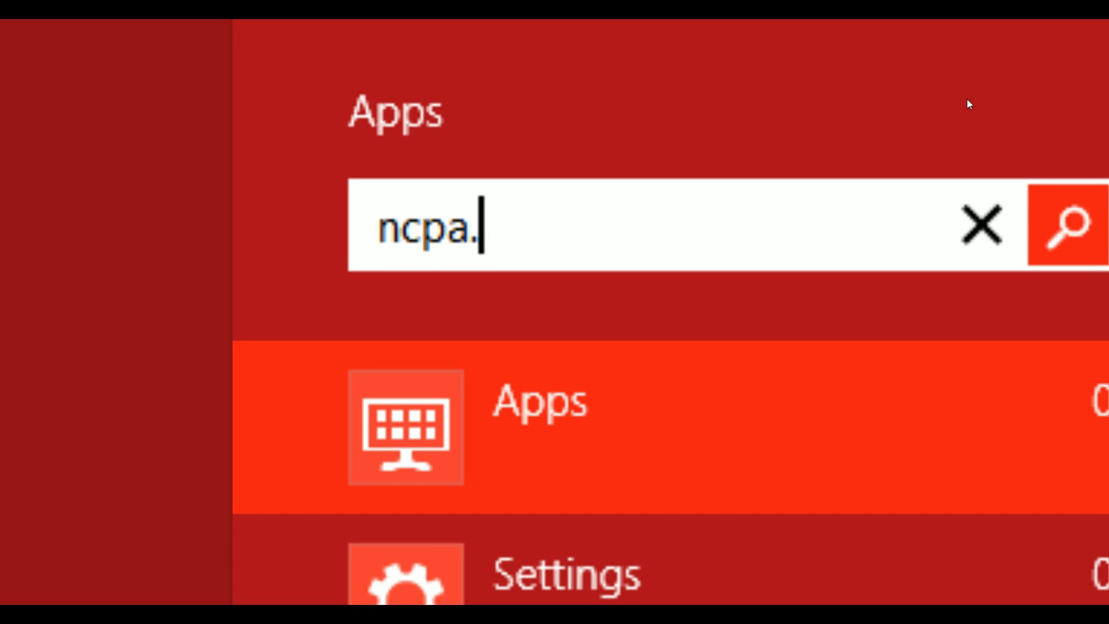
type("c")
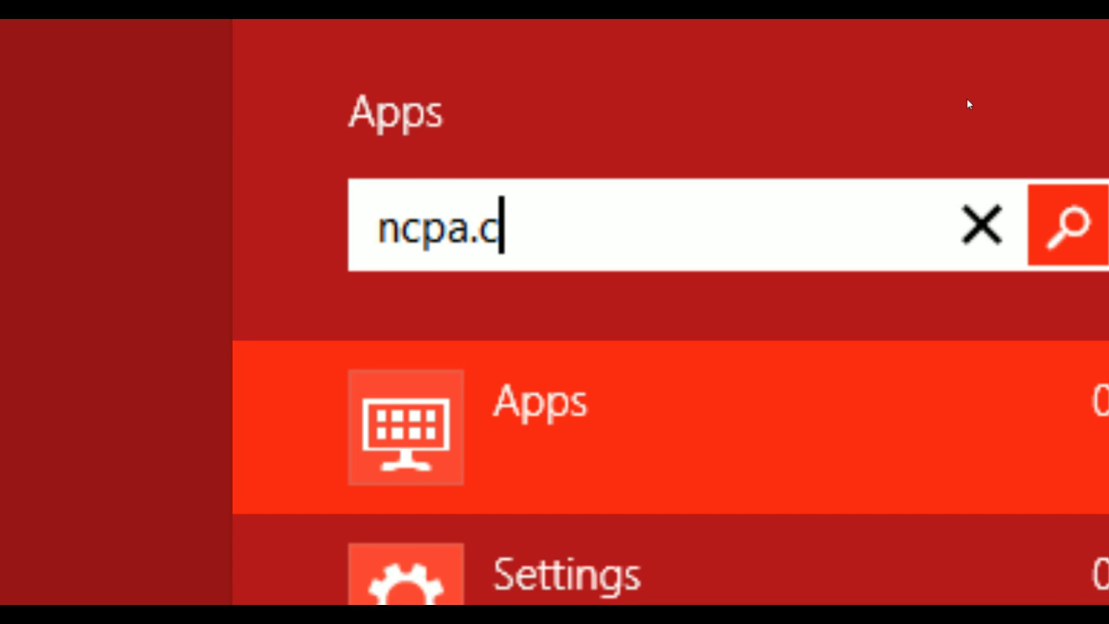
type("pl")
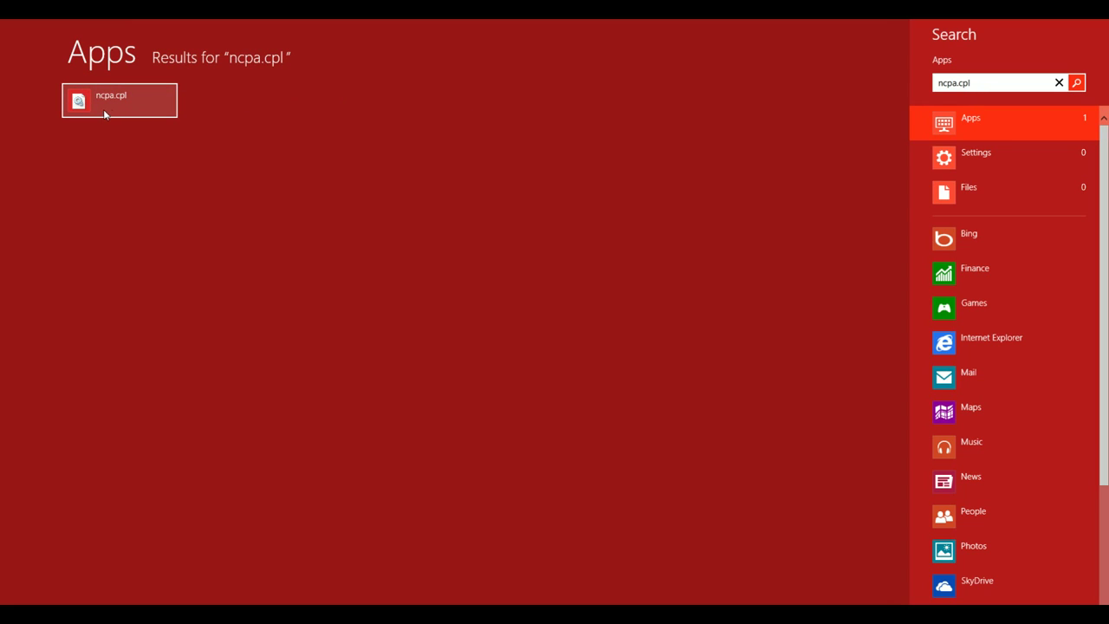
left_click(943, 127)
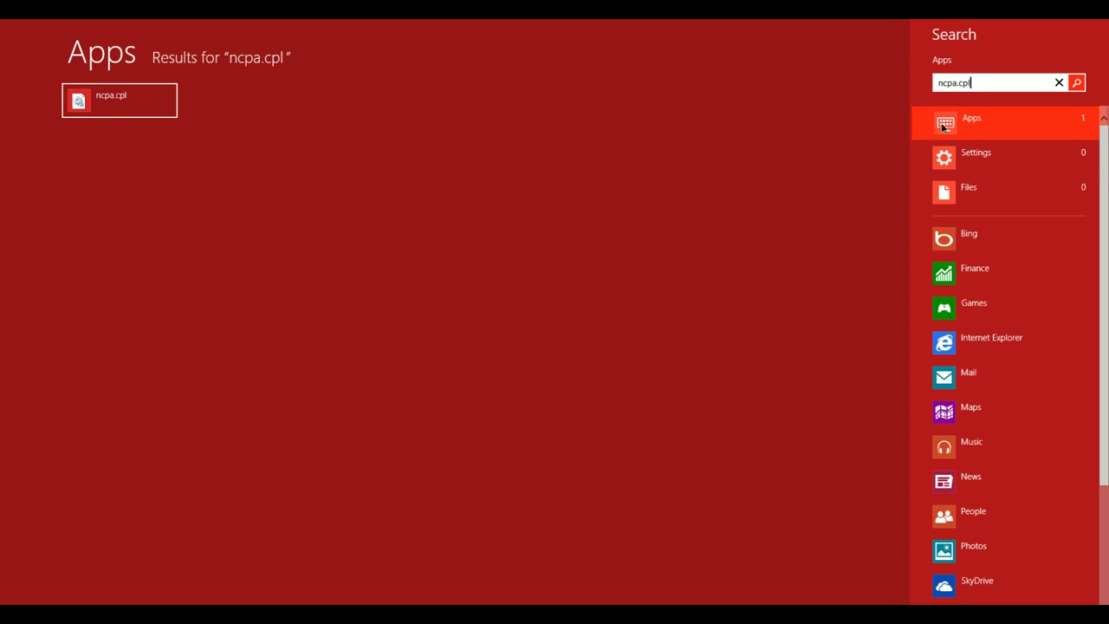
left_click(288, 217)
left_click(111, 104)
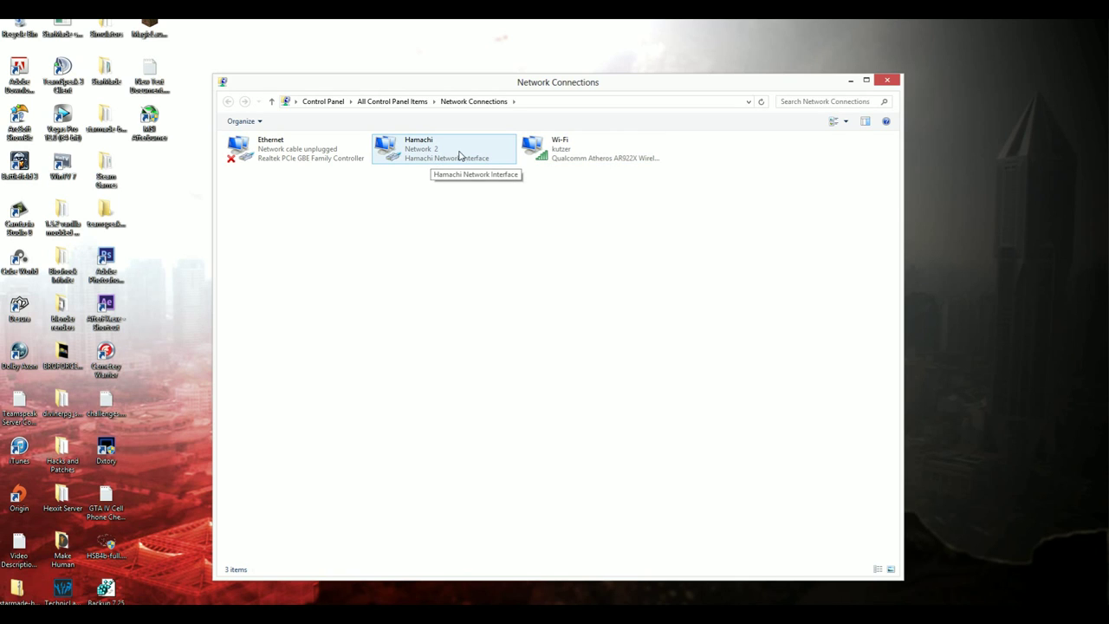
Open the Properties dialog of the Wi-Fi adapter
left_click(297, 155)
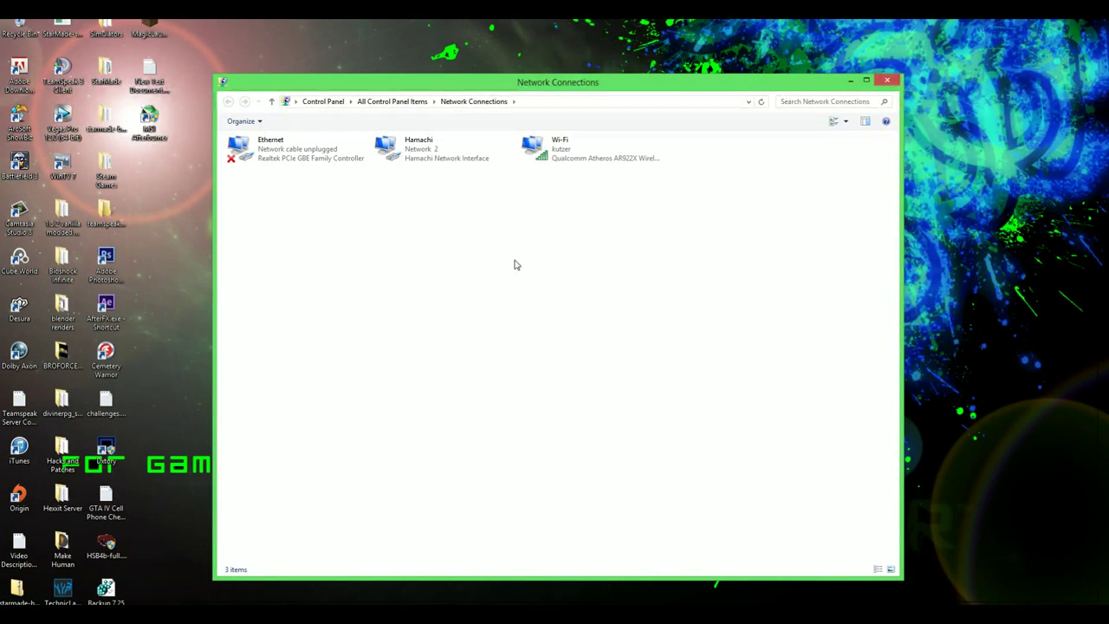
left_click(568, 155)
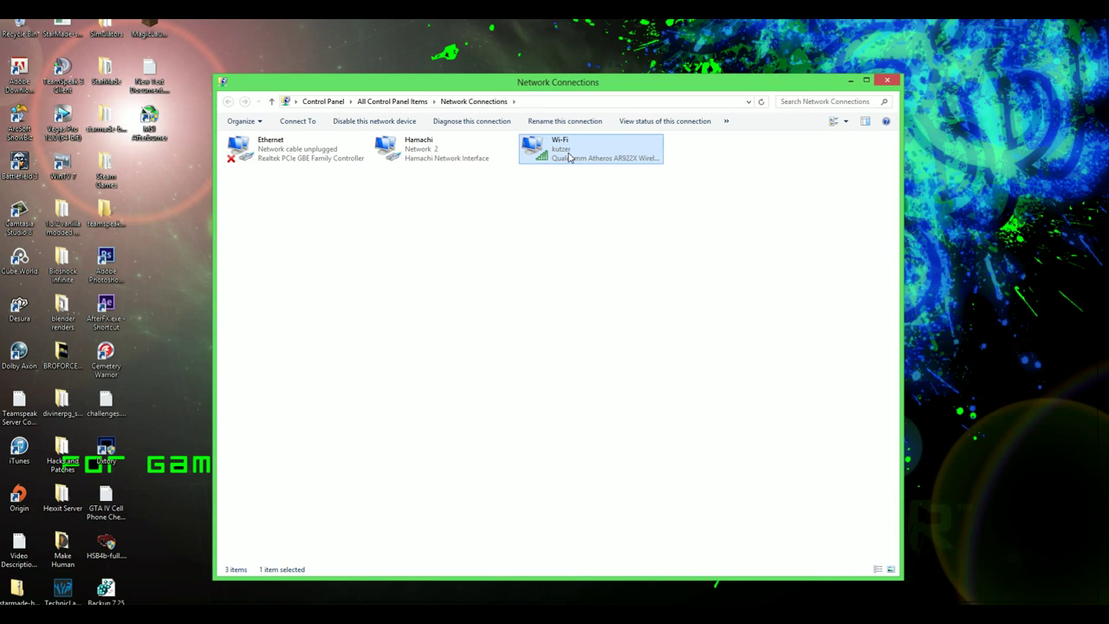
right_click(569, 153)
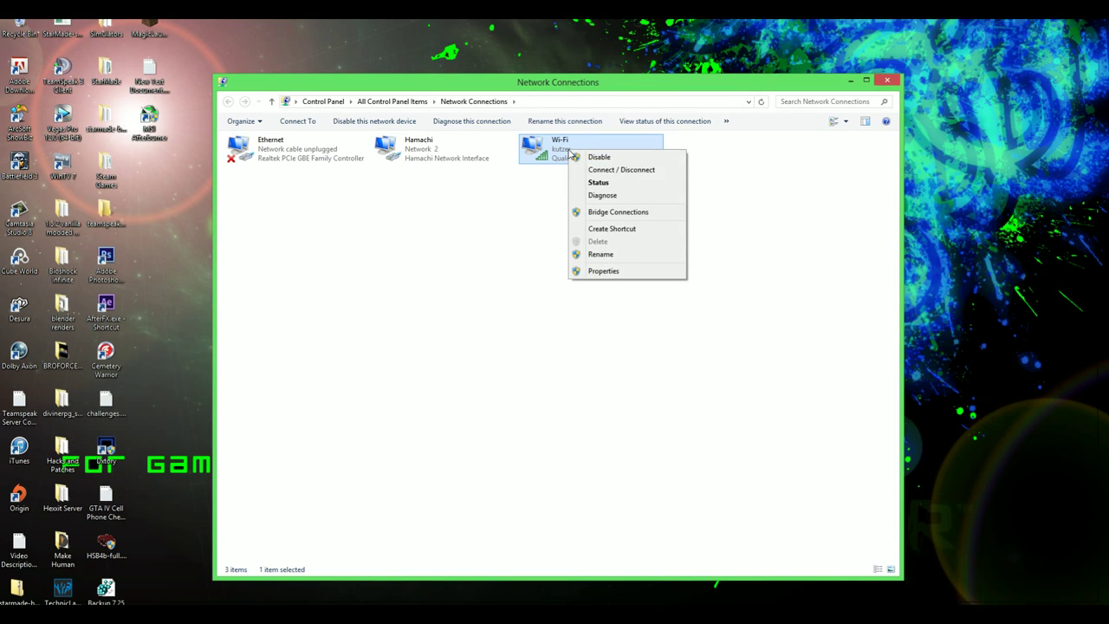
left_click(605, 270)
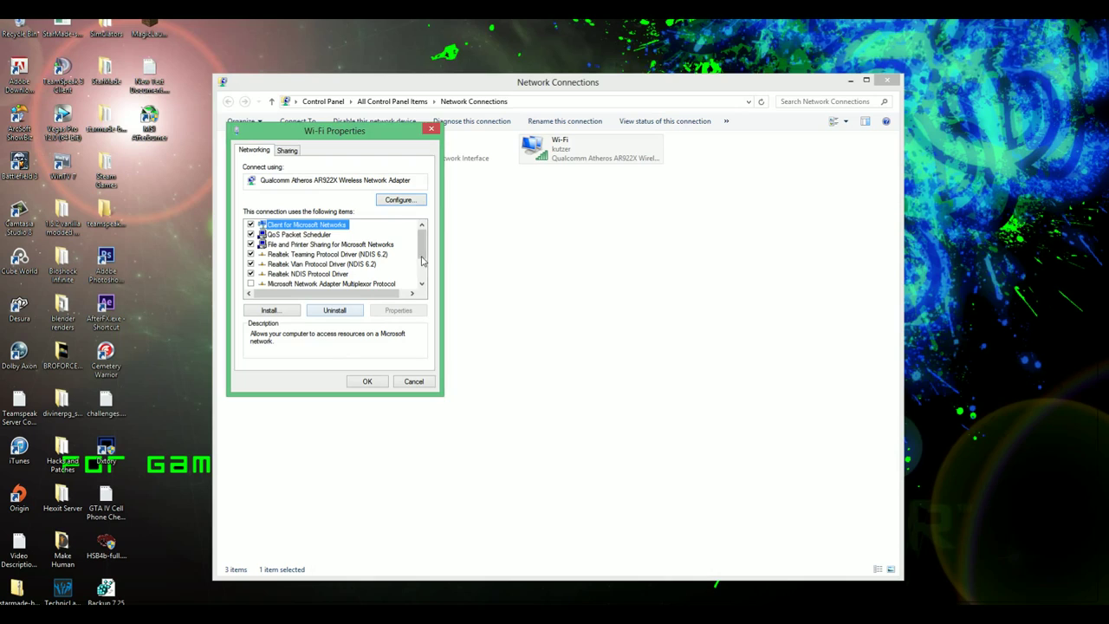
Center the Wi-Fi Properties dialog and scroll its list to Internet Protocol Version 4 (TCP/IPv4)
mouse_move(422, 260)
left_mouse_down()
mouse_move(421, 277)
mouse_move(422, 256)
left_mouse_up()
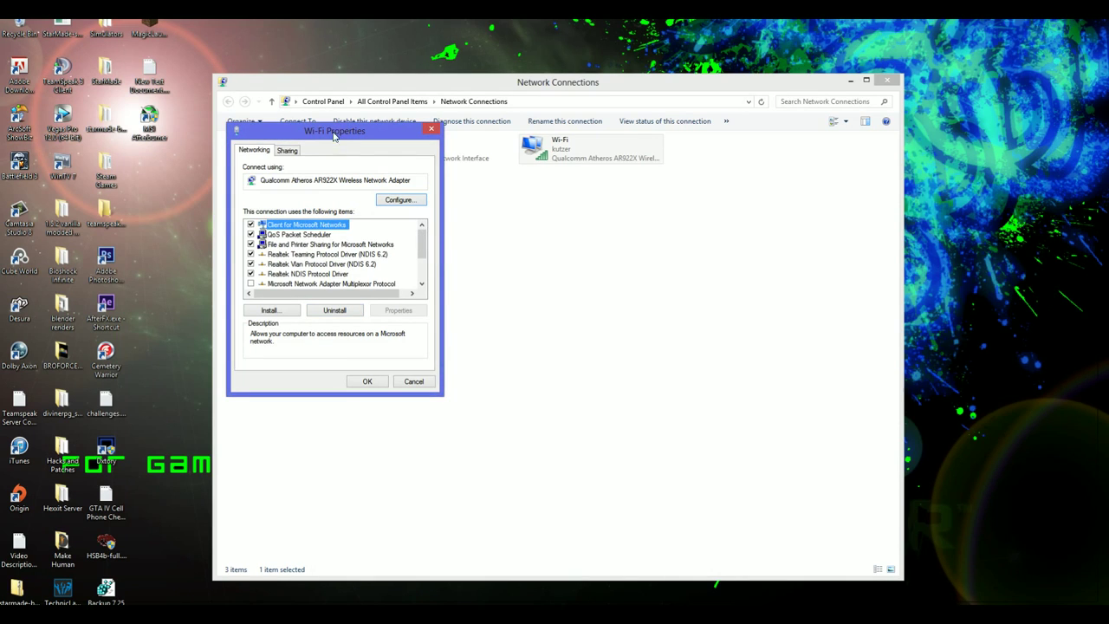
left_click_drag(334, 134, 464, 146)
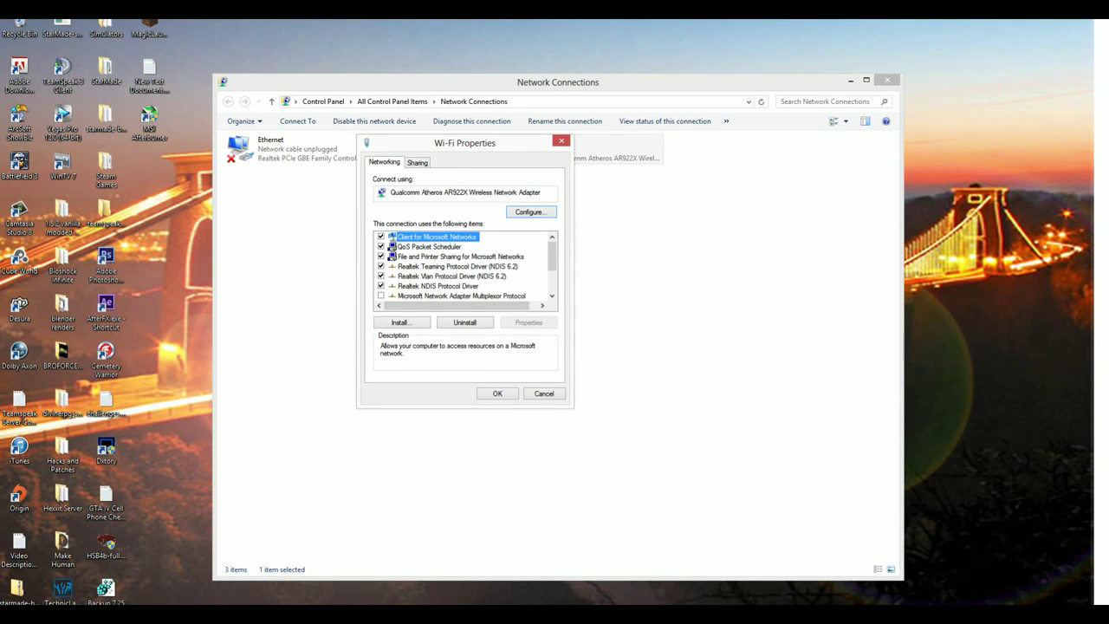
scroll(552, 294, "down", 2)
scroll(552, 295, "up", 2)
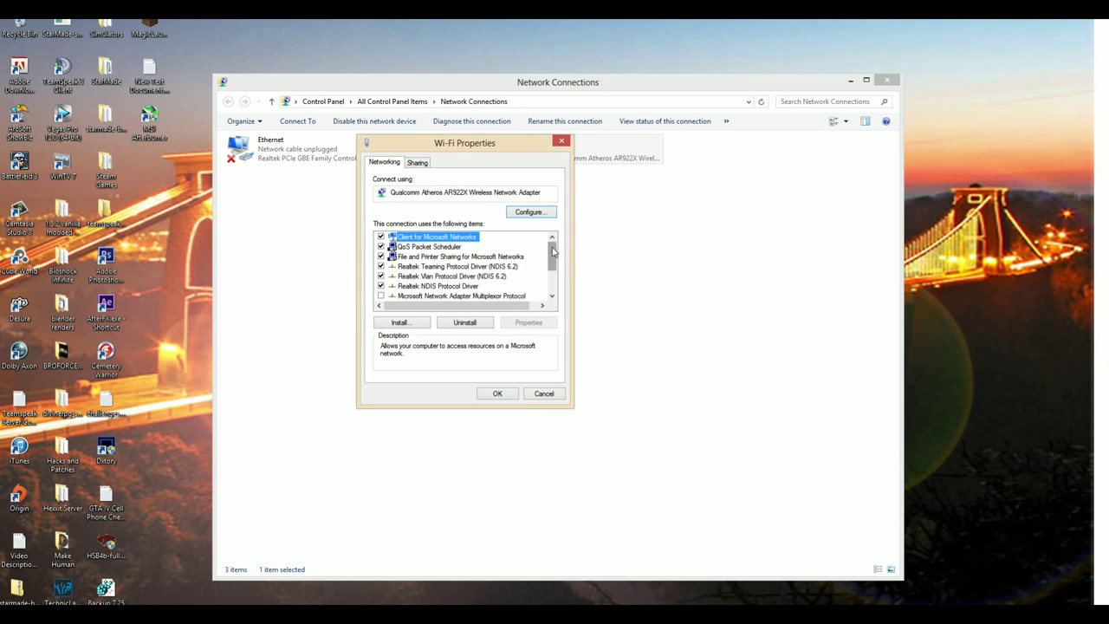
scroll(551, 256, "down", 2)
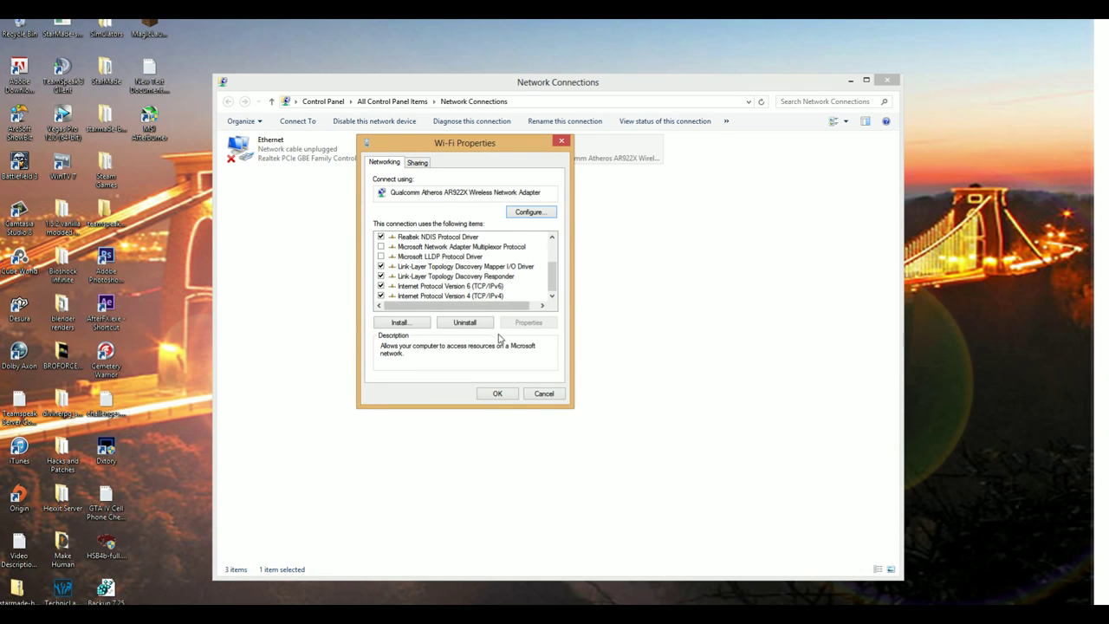
scroll(520, 277, "up", 3)
scroll(450, 294, "down", 3)
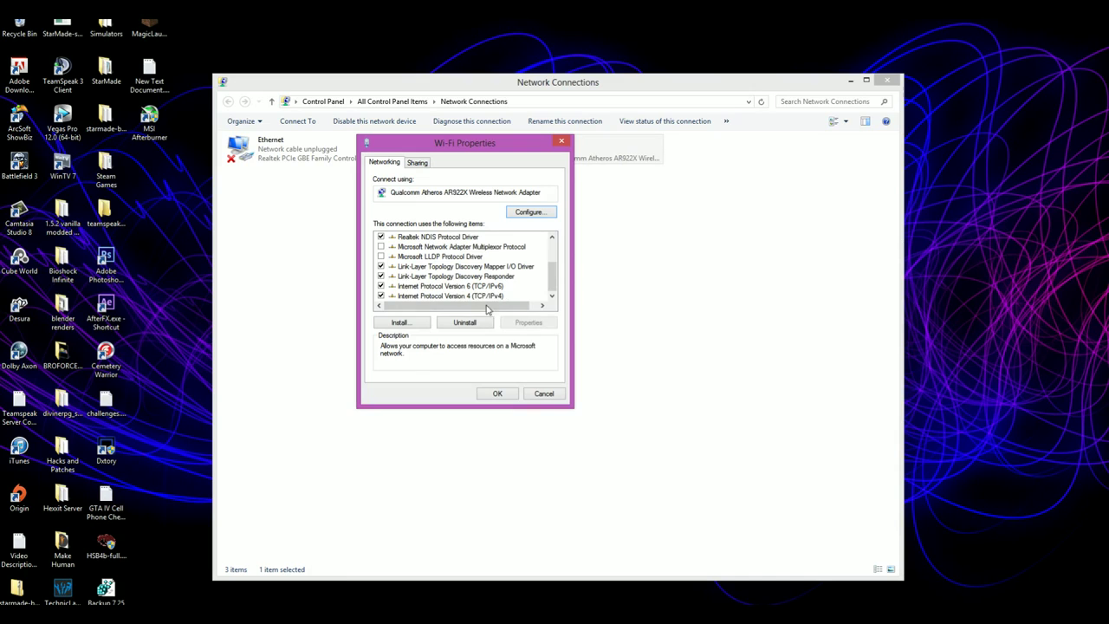
Set the Wi-Fi TCP/IPv4 DNS servers to 208.67.222.222 and 66.228.116.179 and confirm with OK
left_click(443, 296)
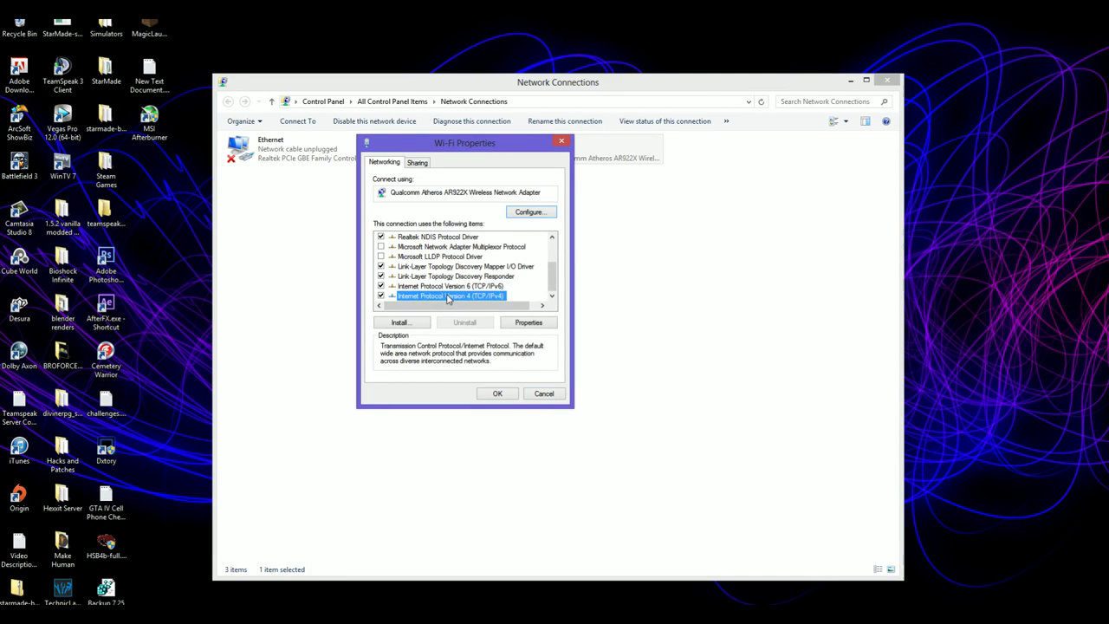
left_click(525, 325)
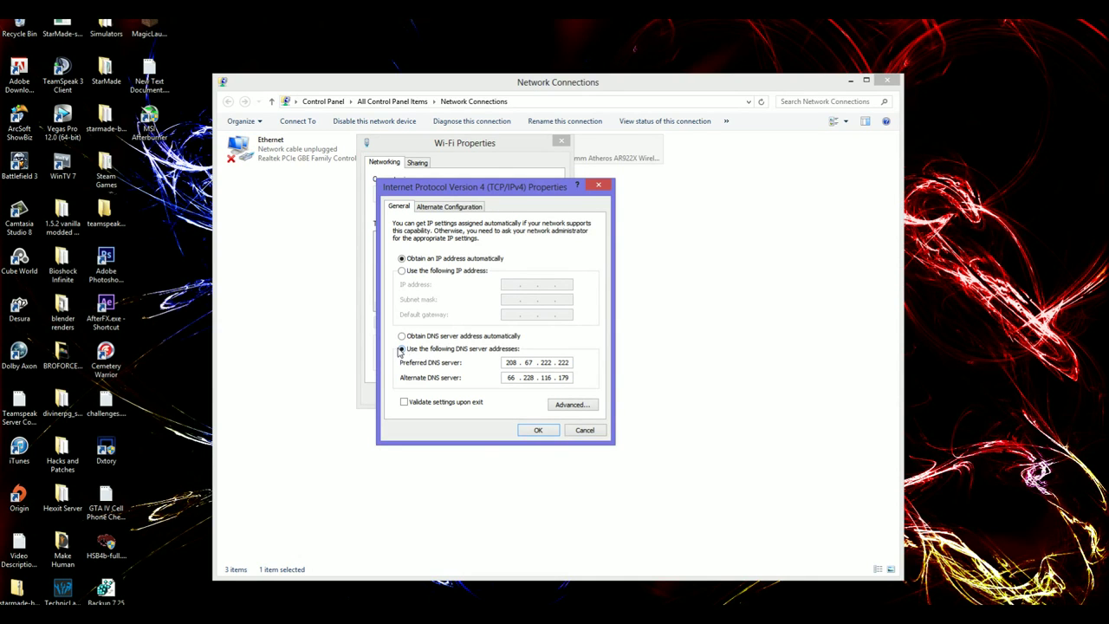
left_click(402, 350)
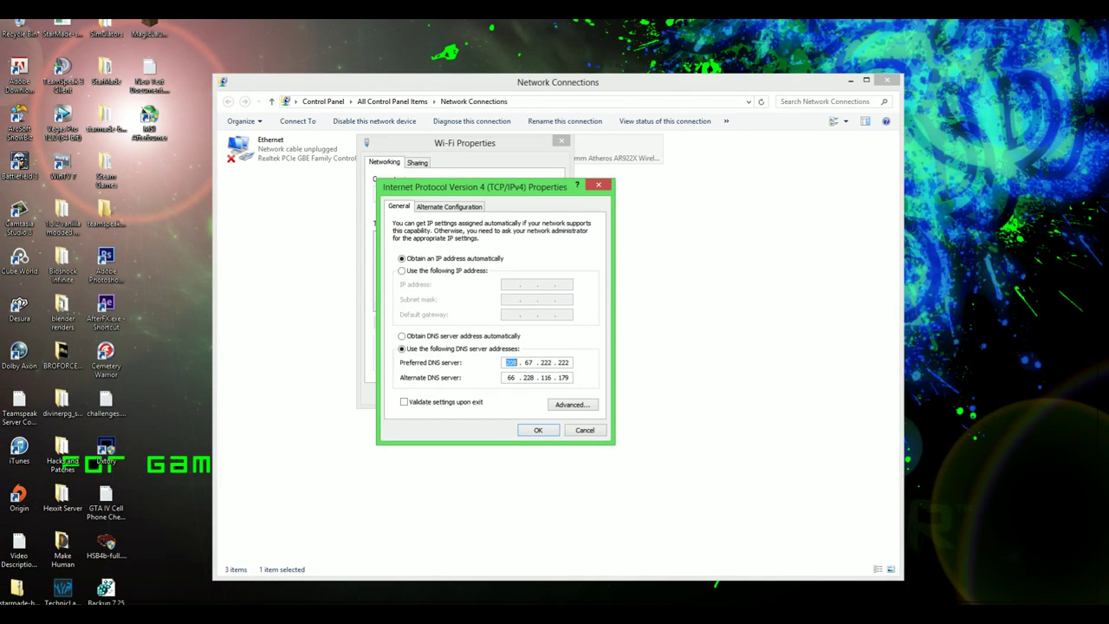
left_click(535, 429)
Close the Wi-Fi Properties and Network Connections windows, then check the connected Wi-Fi network
left_click(505, 391)
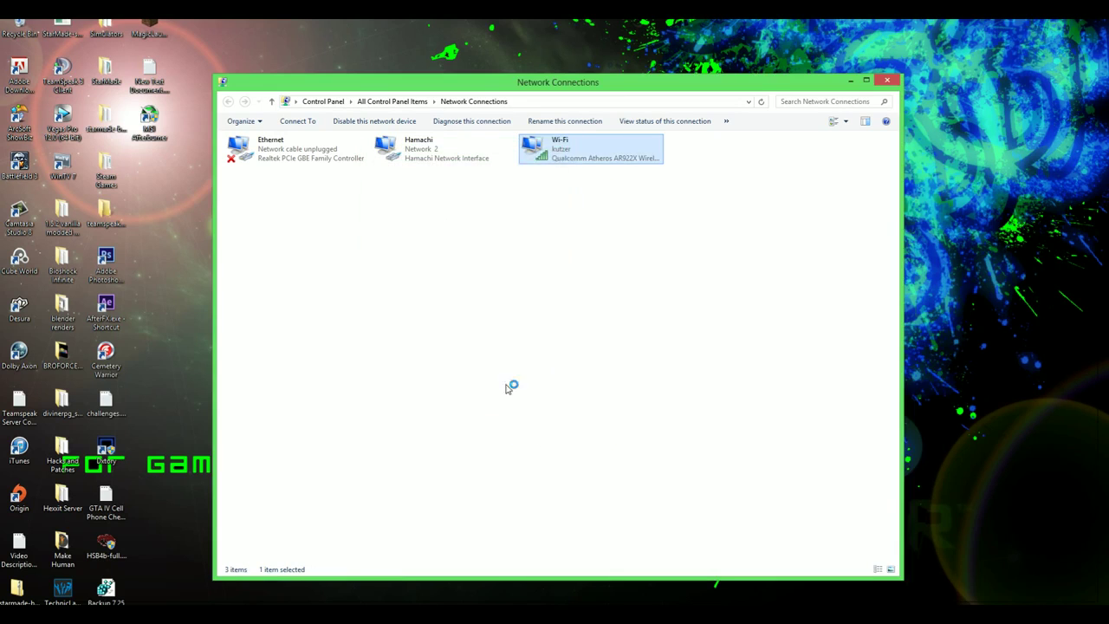
left_click(886, 81)
right_click(791, 291)
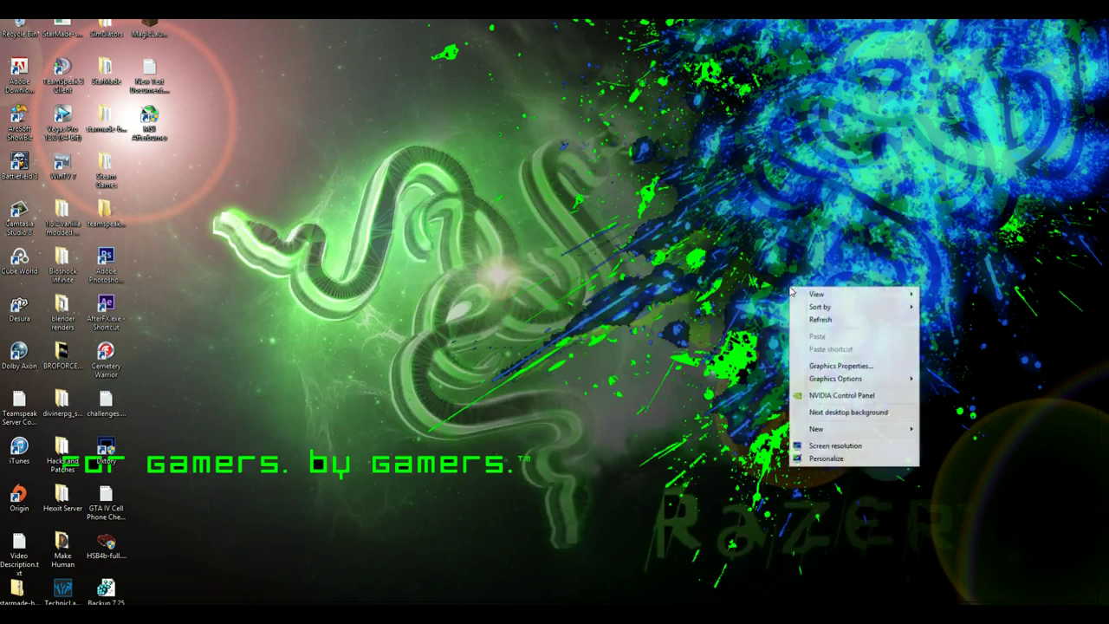
left_click(645, 338)
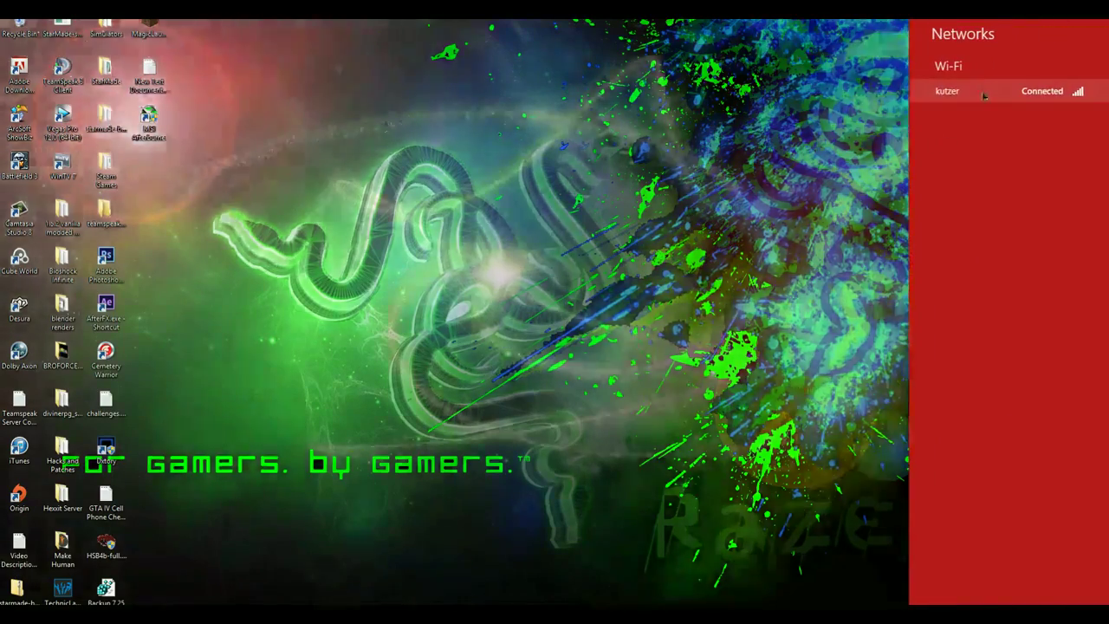
left_click(985, 91)
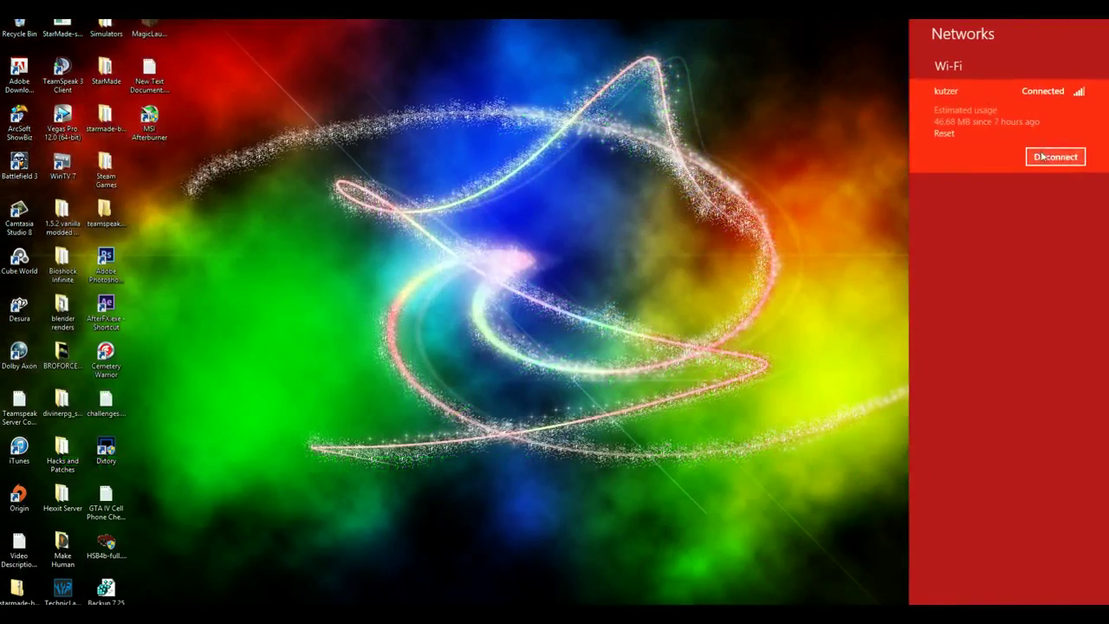
left_click(877, 152)
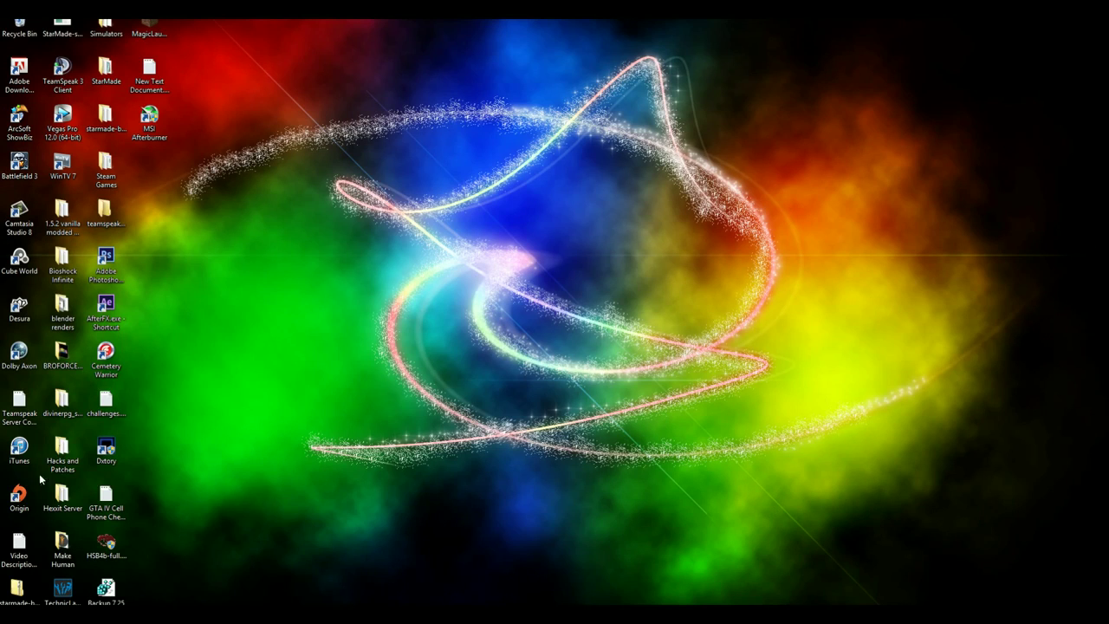
Open the Settings charm and its Power menu, then dismiss both
mouse_move(2, 620)
mouse_move(1107, 20)
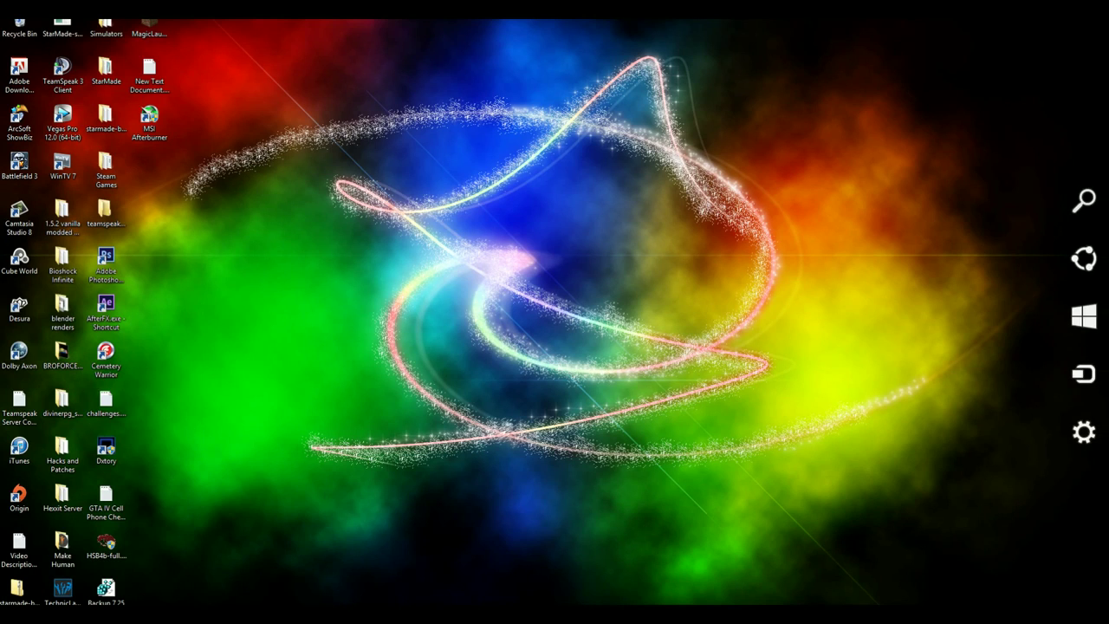
mouse_move(1091, 520)
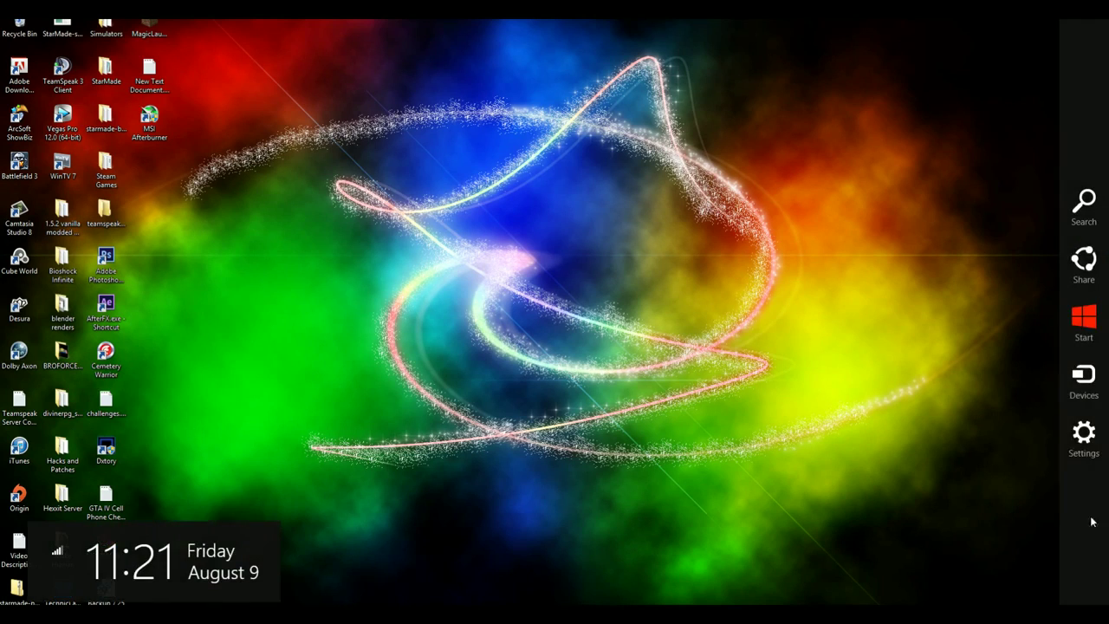
left_click(1084, 437)
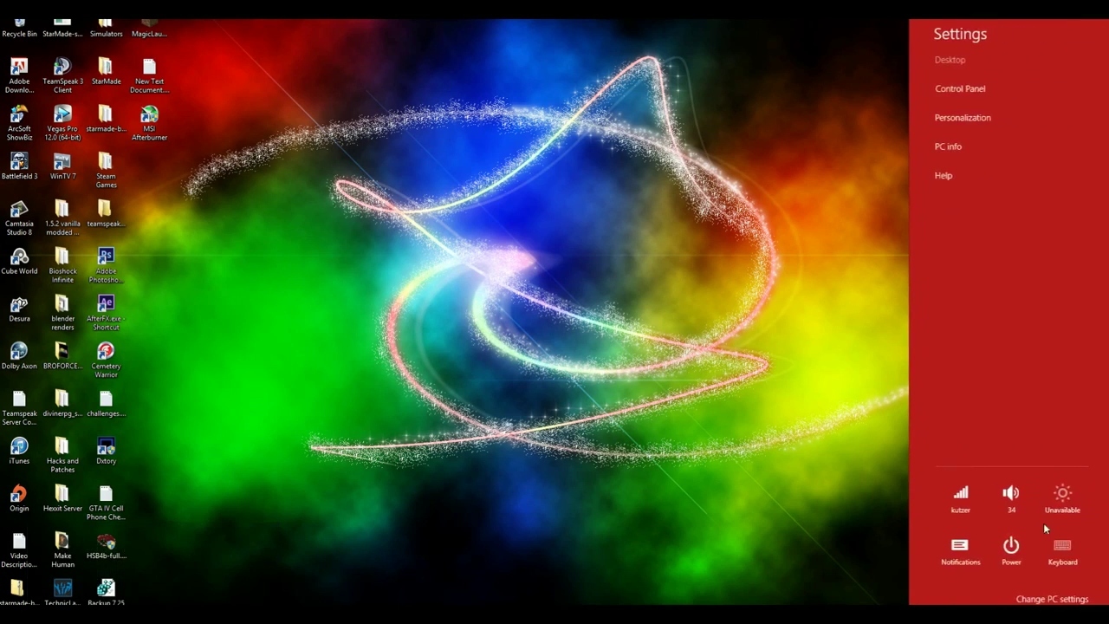
left_click(1005, 569)
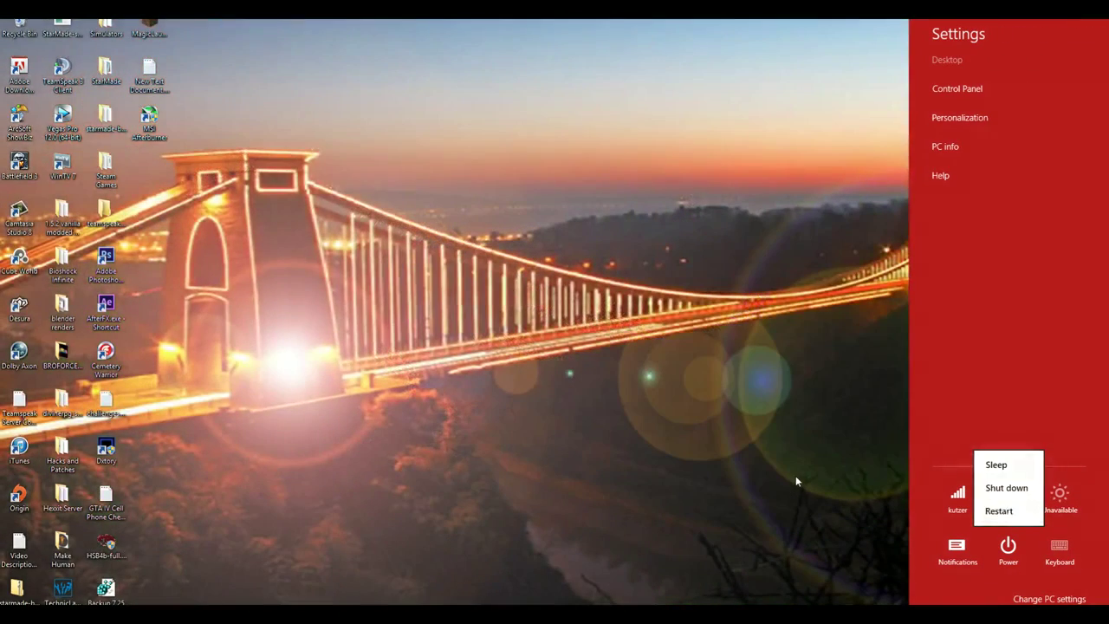
left_click(795, 481)
left_click(795, 481)
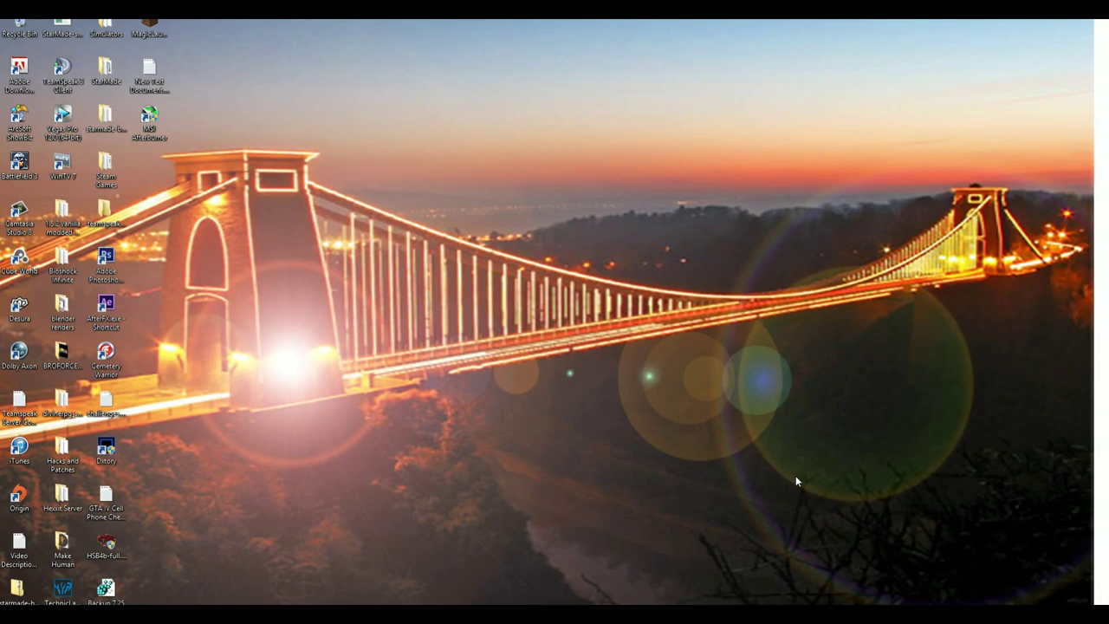